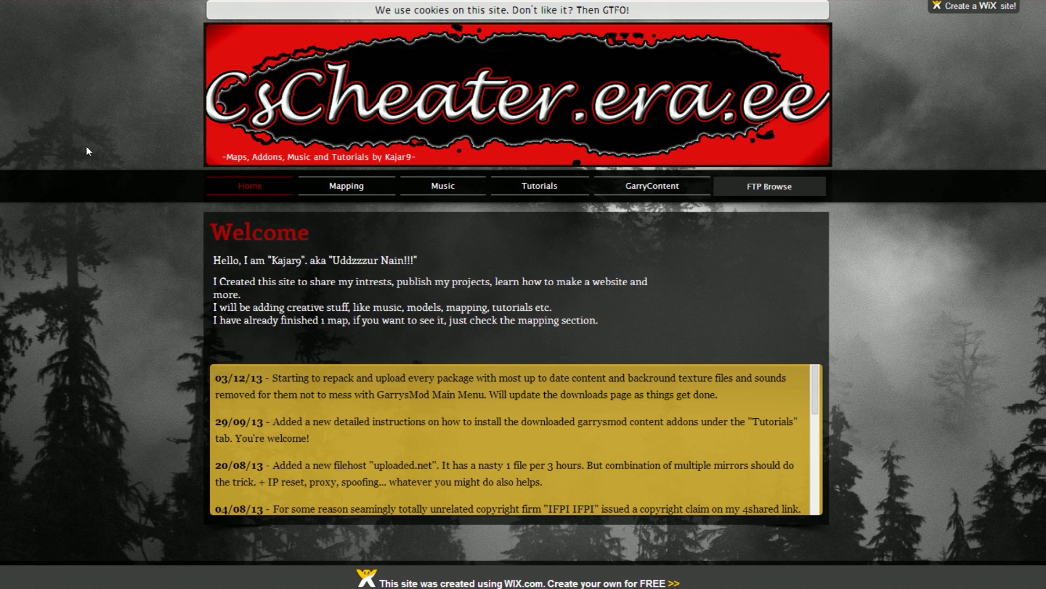
# - Go to the GarryContent downloads page and find the Counter-Strike : Source heading
pyautogui.click(654, 187)
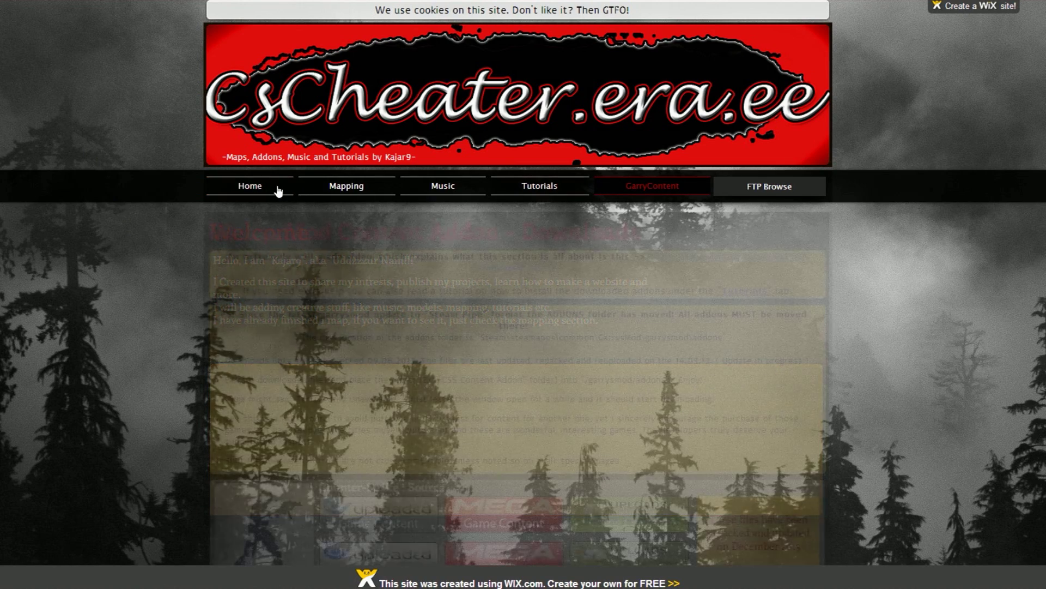
pyautogui.scroll(-10, 159, 188)
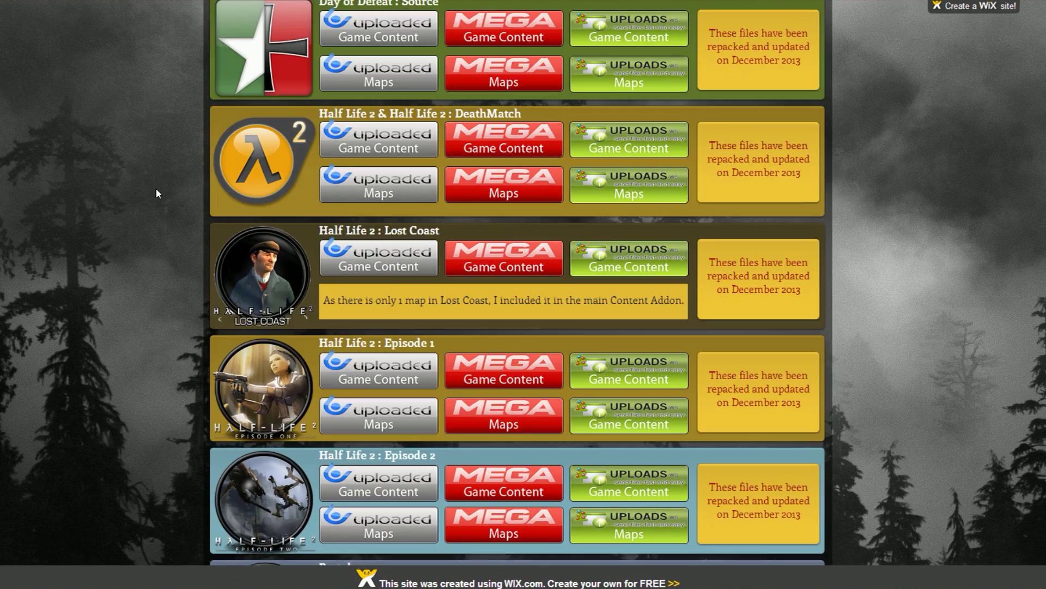
pyautogui.scroll(5, 156, 187)
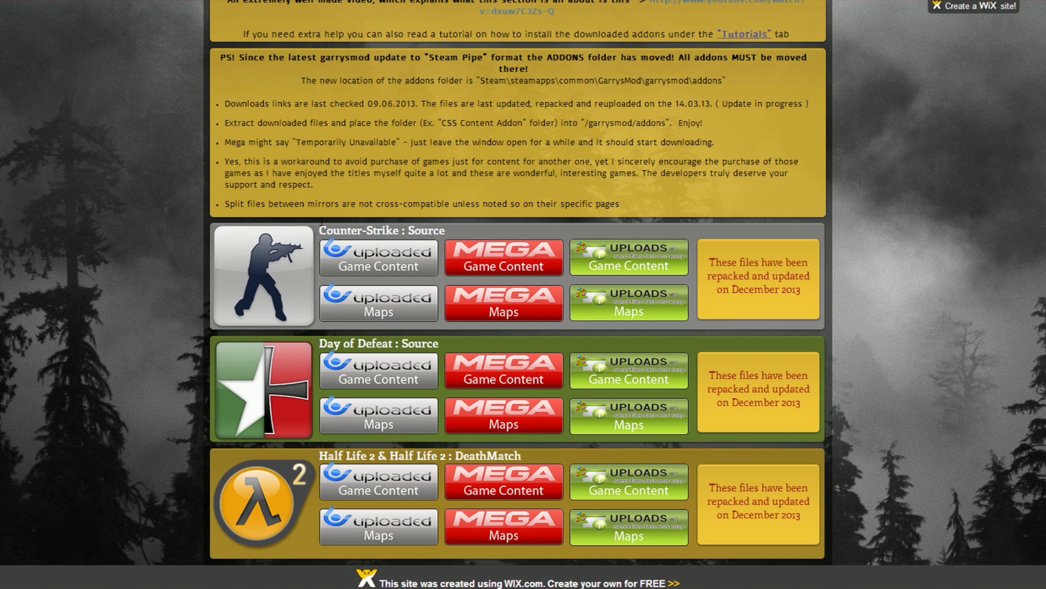
pyautogui.moveTo(318, 229); pyautogui.dragTo(440, 225)
pyautogui.click(444, 224)
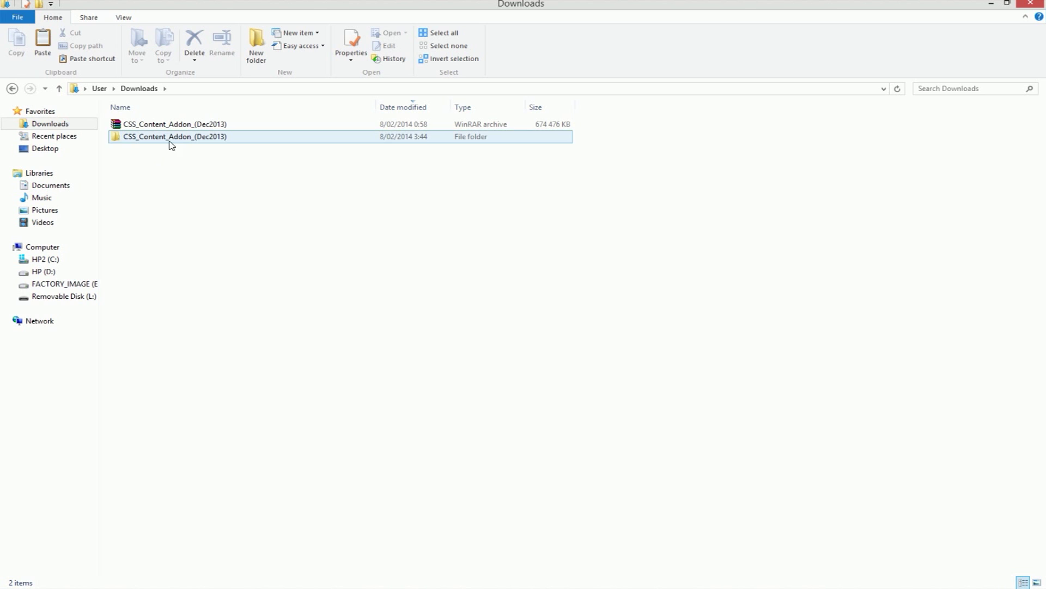
# - Select the downloaded WinRAR archive in Downloads and dismiss its context menu
pyautogui.click(160, 125)
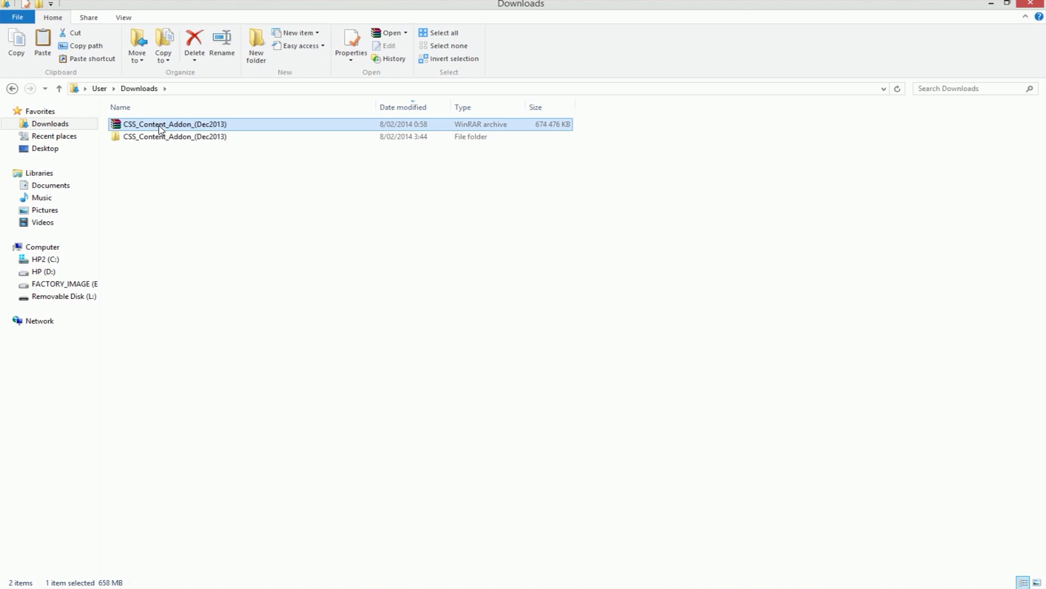
pyautogui.rightClick(161, 128)
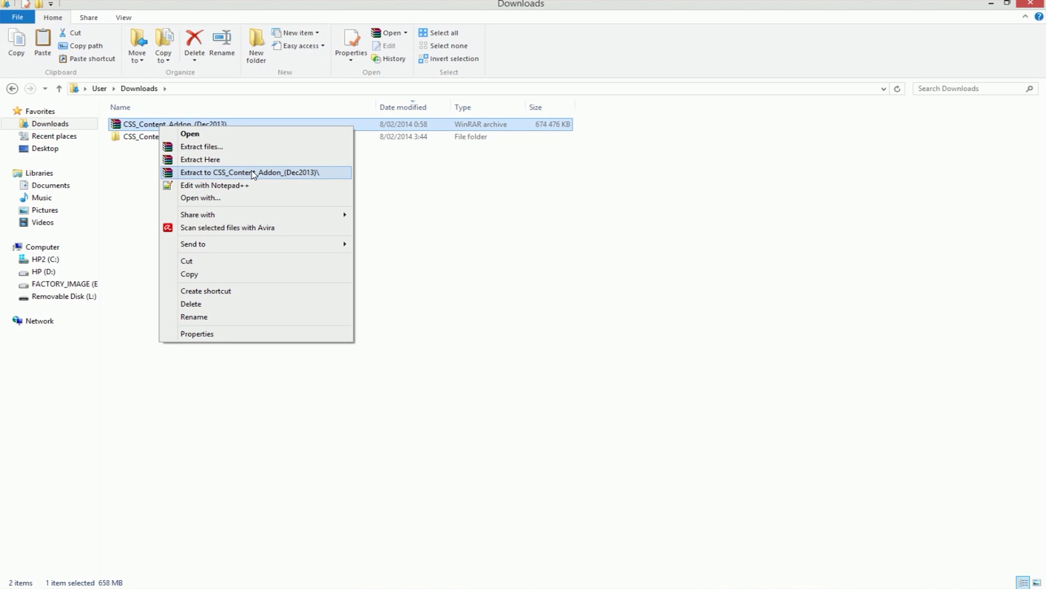
pyautogui.click(132, 161)
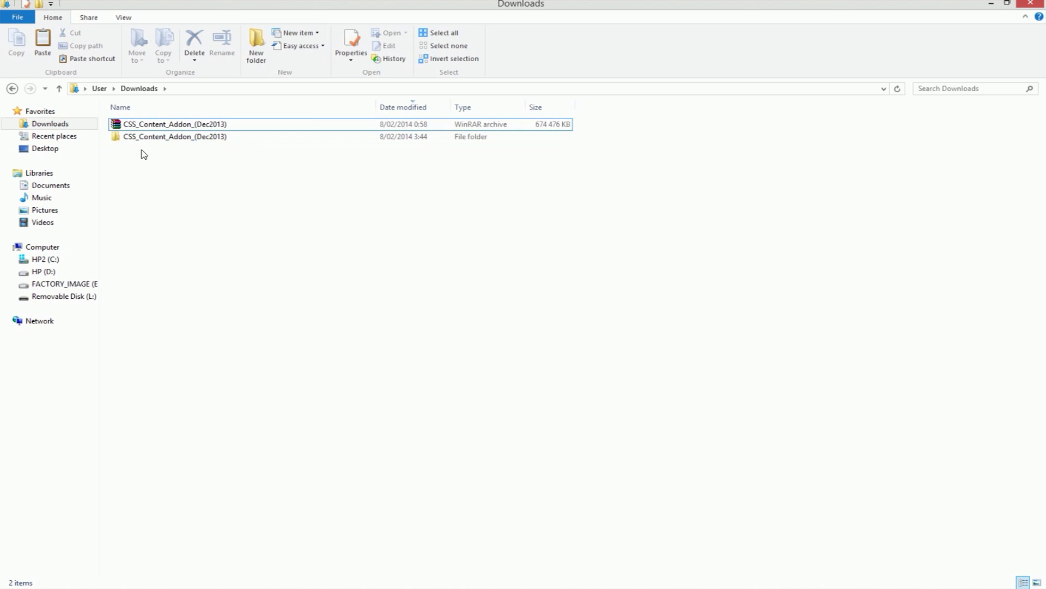
# - Copy the CSS Content Addon (Dec2013) folder from inside the extracted CSS_Content_Addon_(Dec2013) folder
pyautogui.click(139, 142)
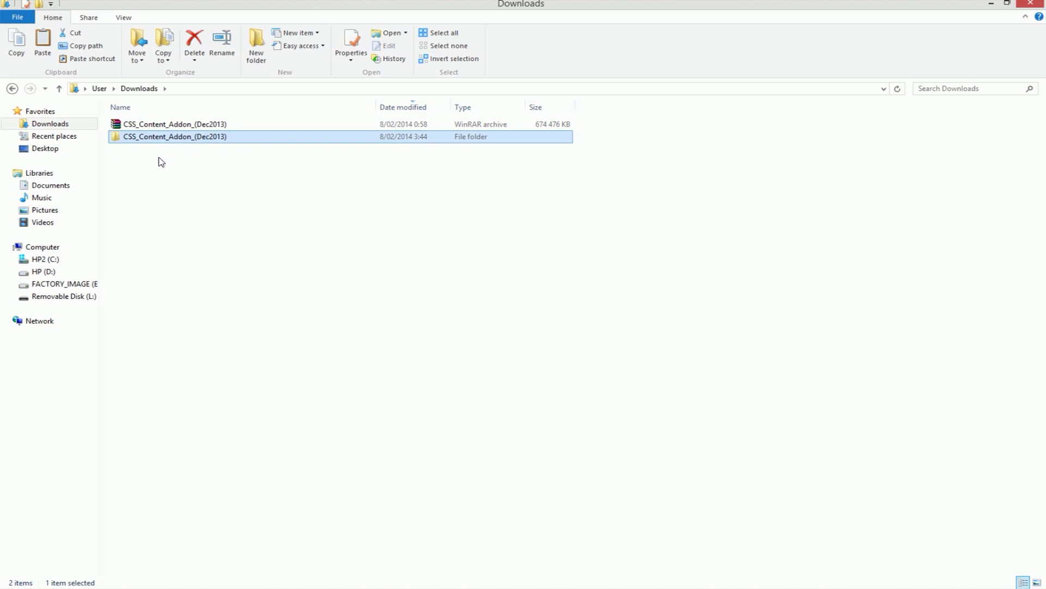
pyautogui.doubleClick(169, 139)
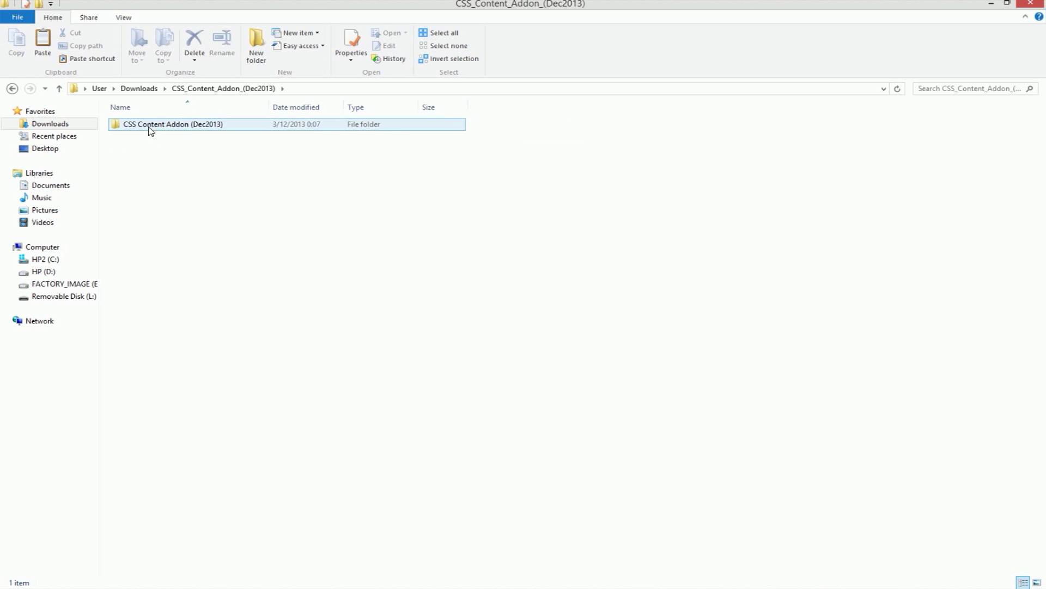
pyautogui.click(188, 129)
pyautogui.rightClick(188, 127)
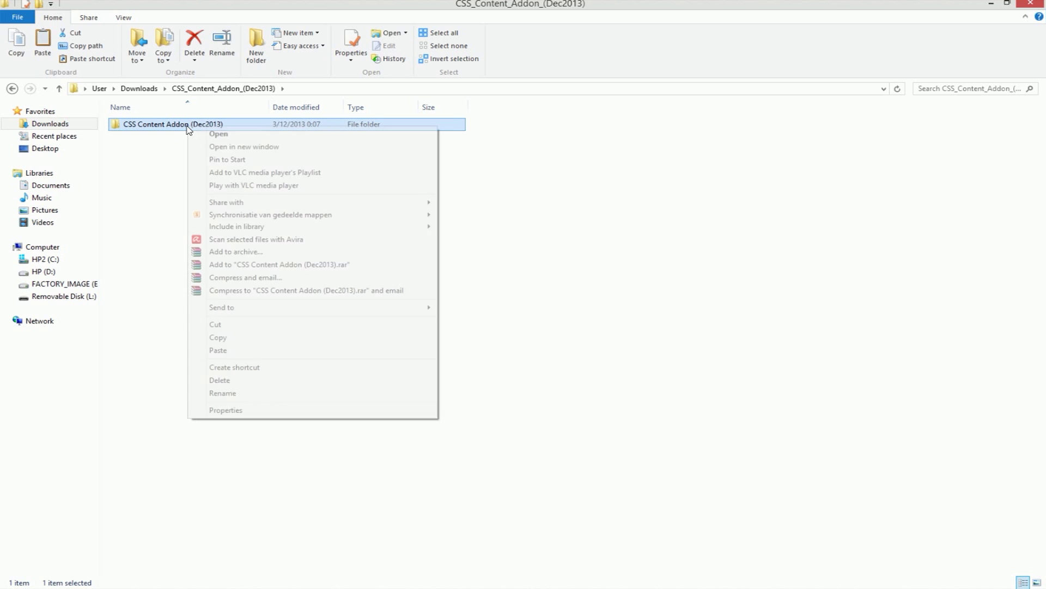
pyautogui.click(228, 338)
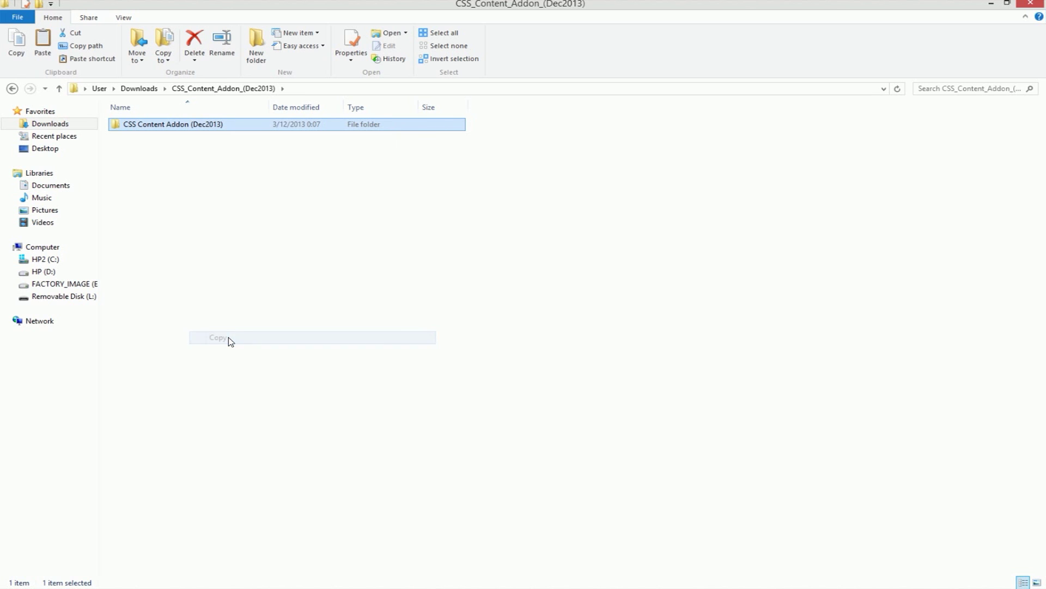
# - Browse to C:\Program Files (x86)\Steam\SteamApps\common\GarrysMod\garrysmod
pyautogui.click(43, 259)
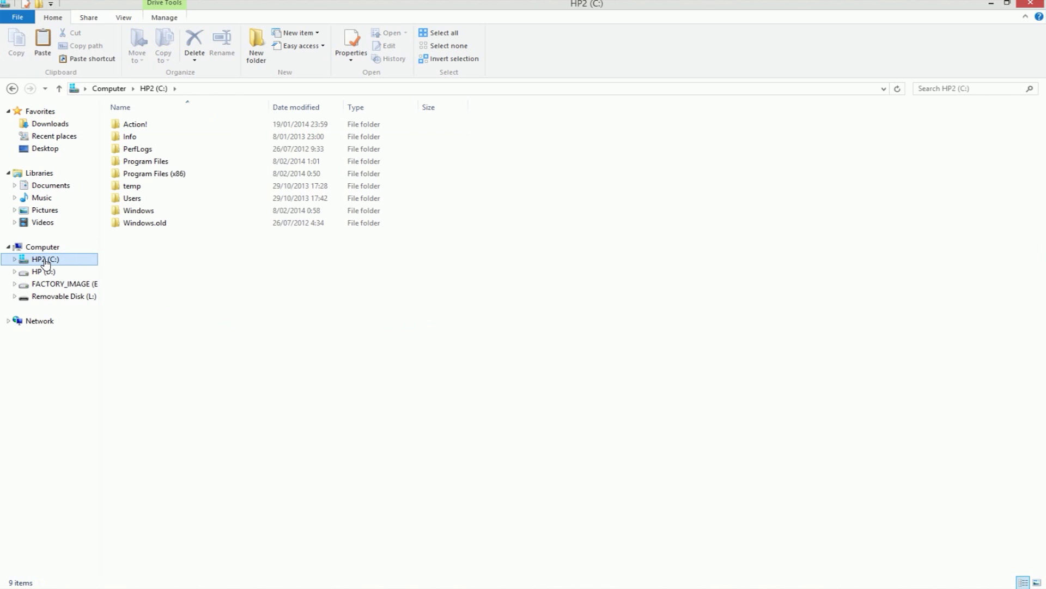
pyautogui.click(171, 176)
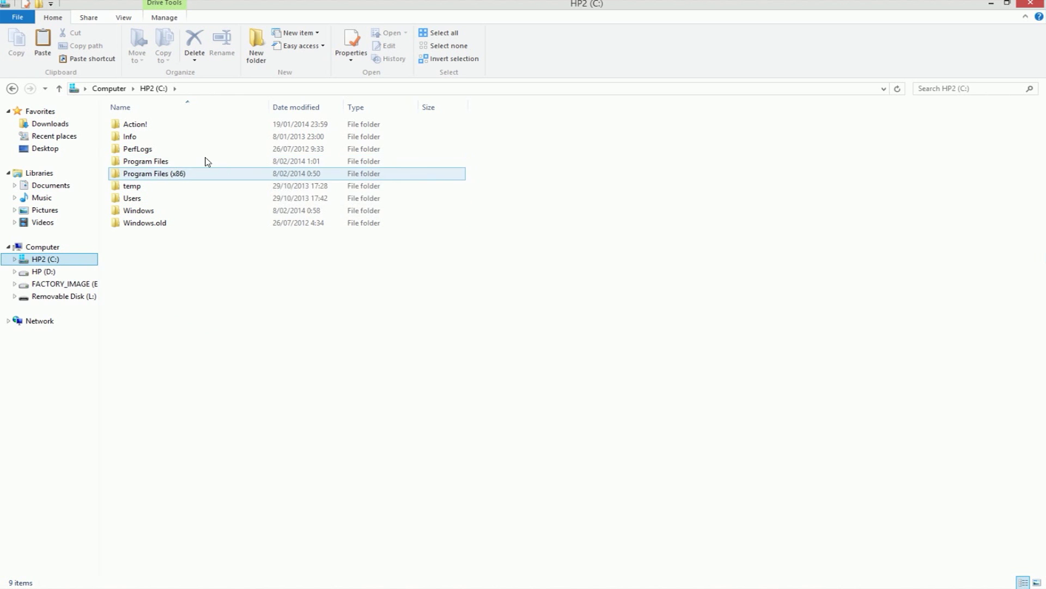
pyautogui.doubleClick(193, 176)
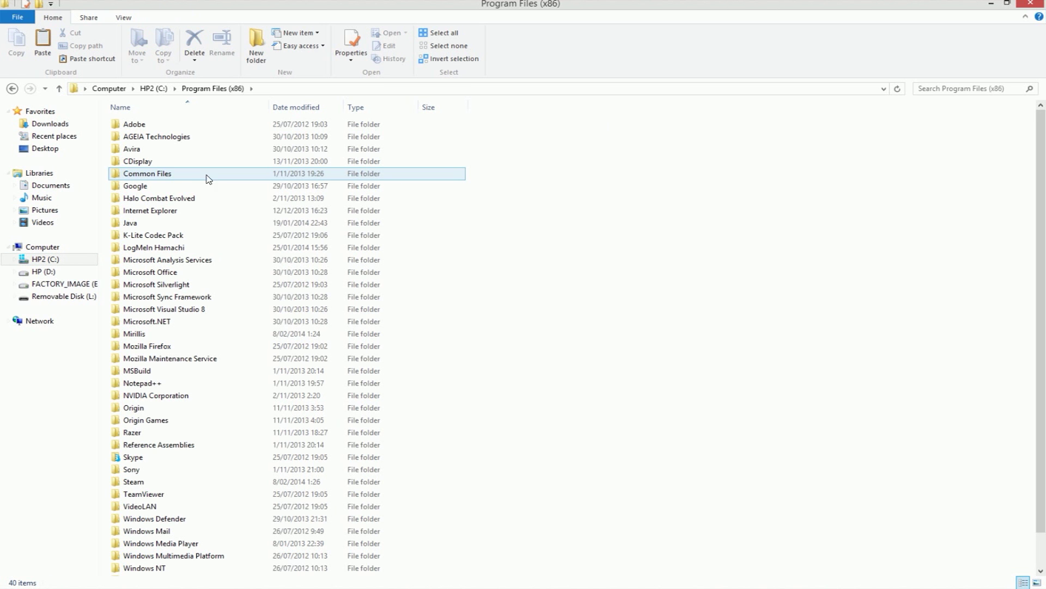
pyautogui.doubleClick(141, 482)
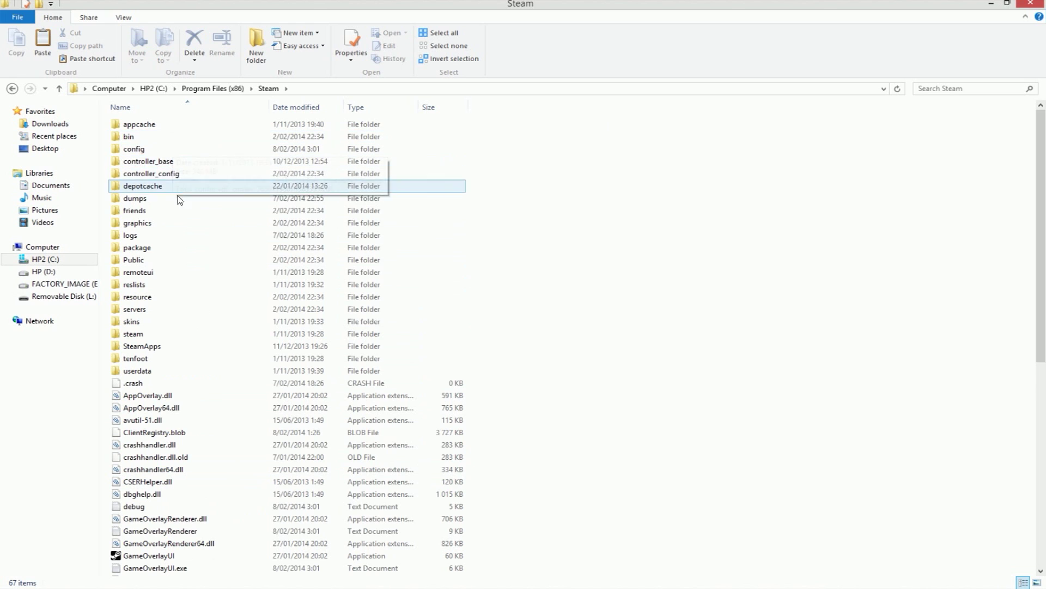
pyautogui.doubleClick(156, 349)
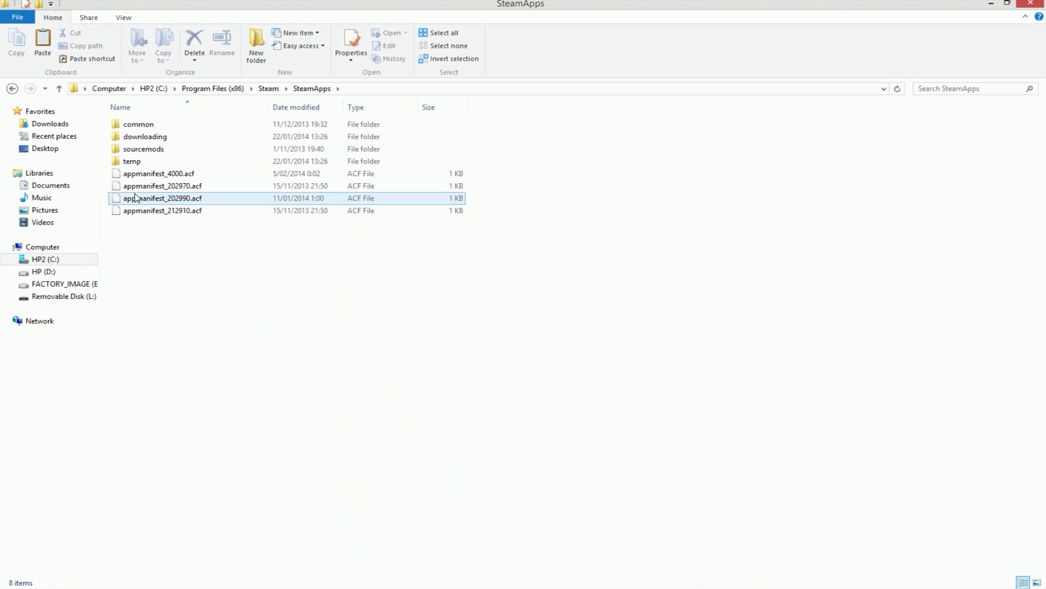
pyautogui.doubleClick(146, 127)
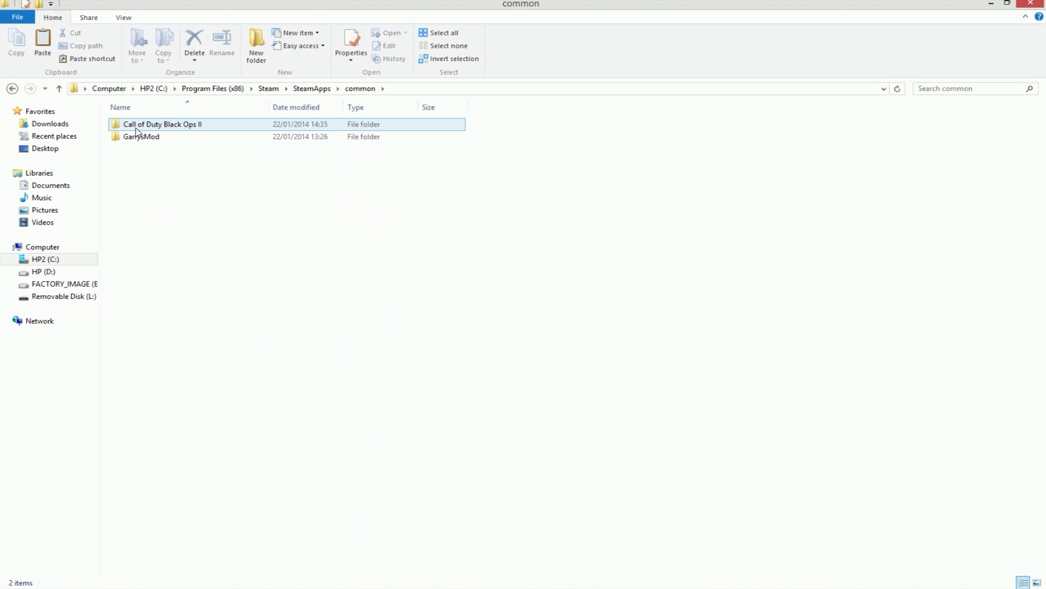
pyautogui.doubleClick(146, 141)
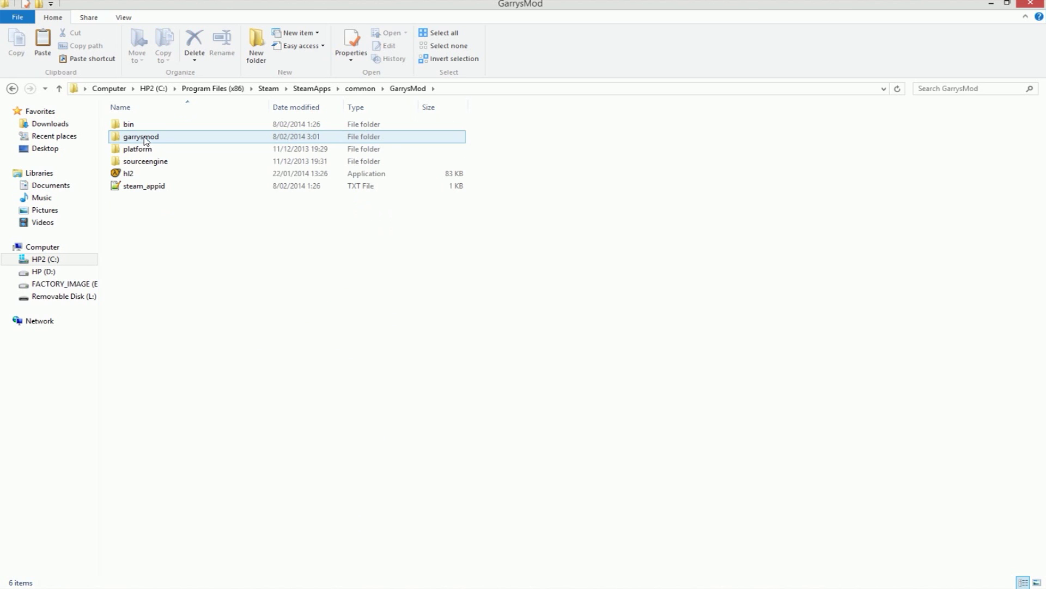
pyautogui.click(146, 139)
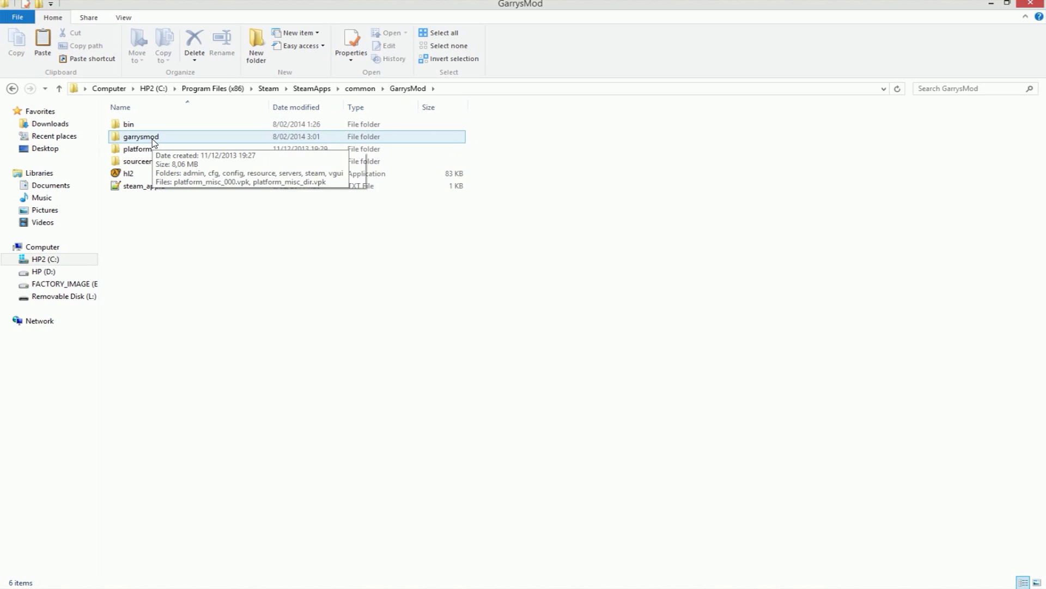
pyautogui.doubleClick(153, 142)
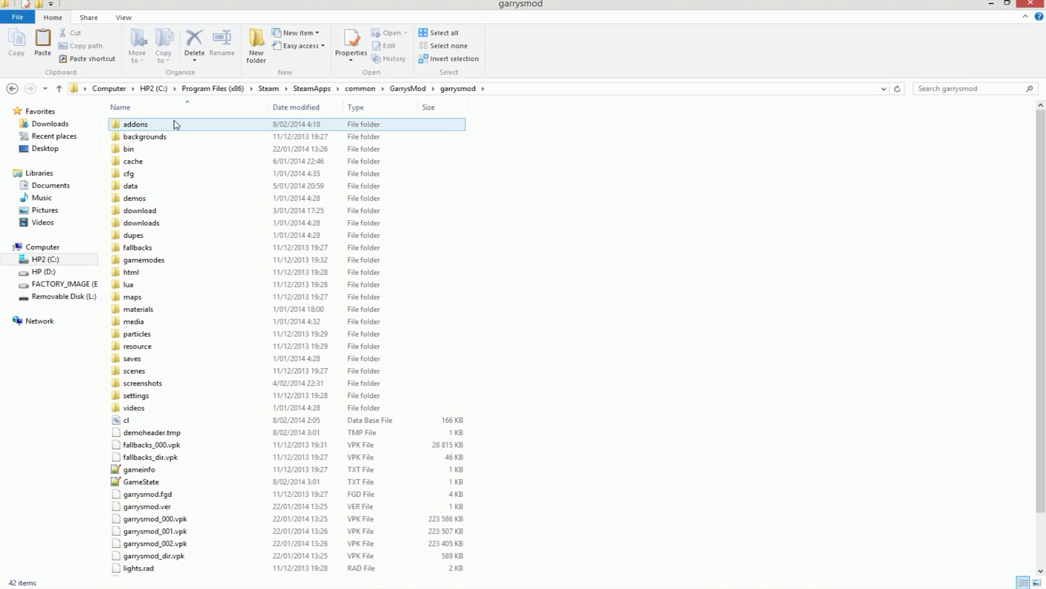
pyautogui.moveTo(136, 124)
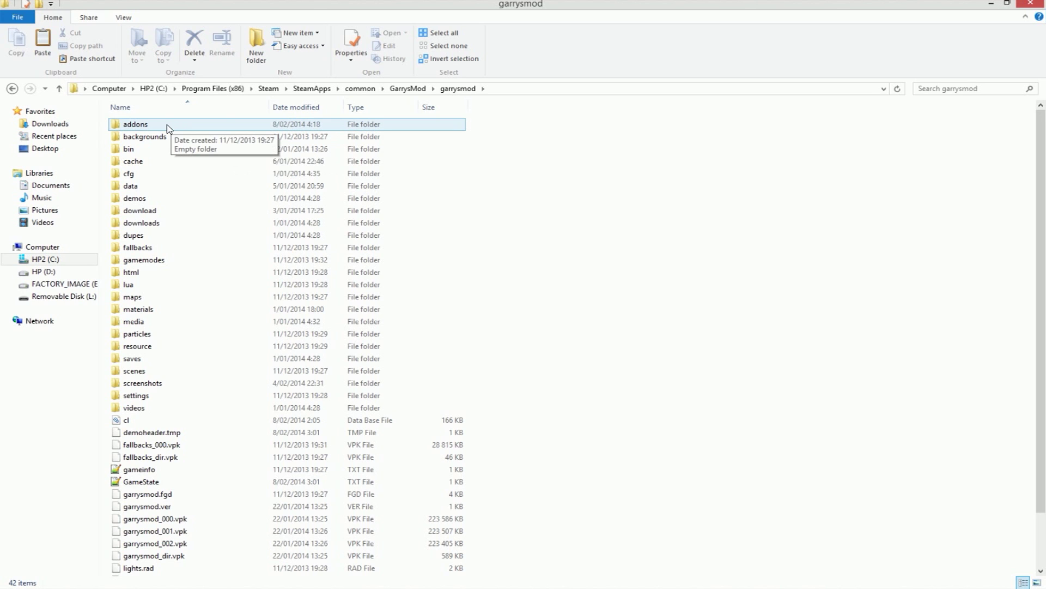
# - Paste the CSS Content Addon (Dec2013) folder into the empty addons folder
pyautogui.doubleClick(160, 129)
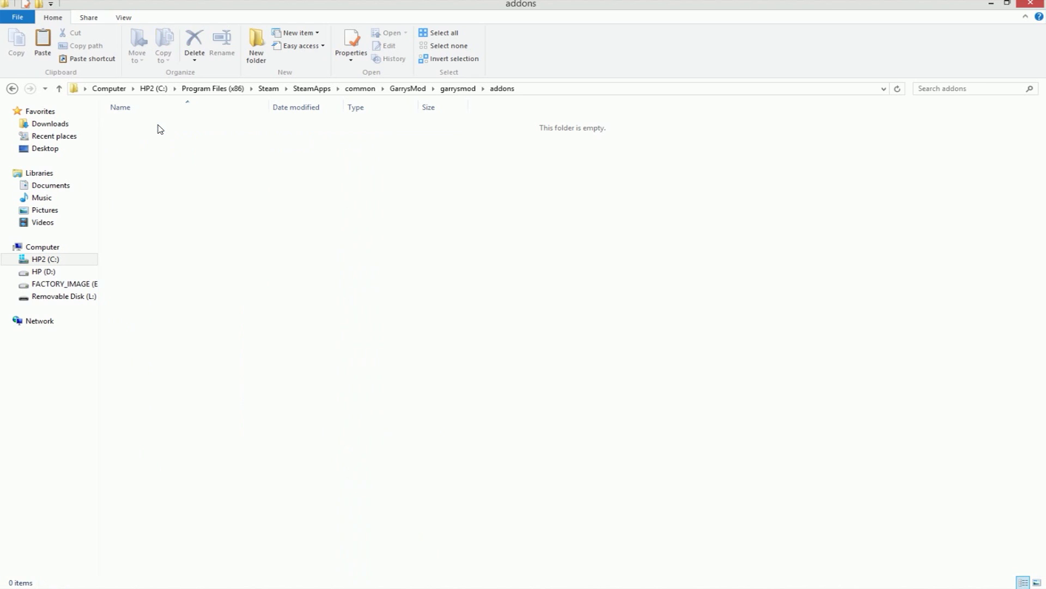
pyautogui.rightClick(255, 272)
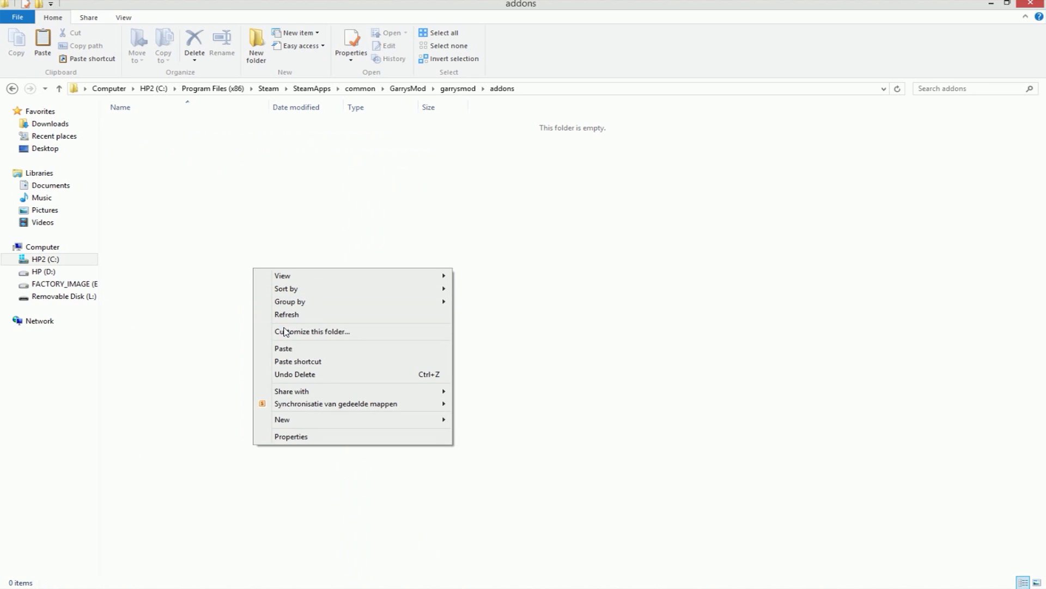
pyautogui.click(285, 349)
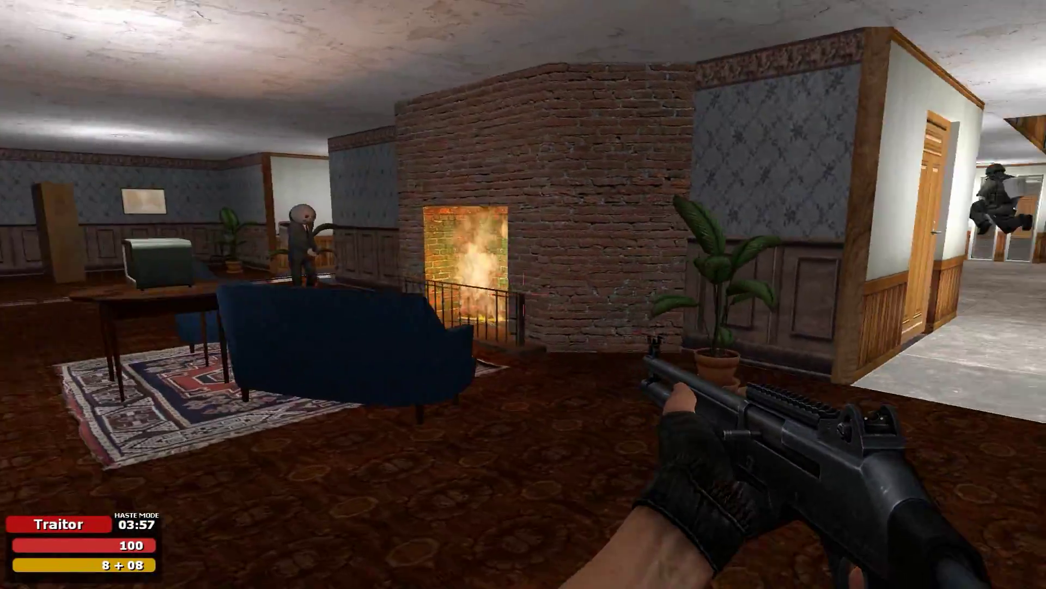
# - Buy the Knife from the traitor Equipment menu opened with C
pyautogui.press('c')
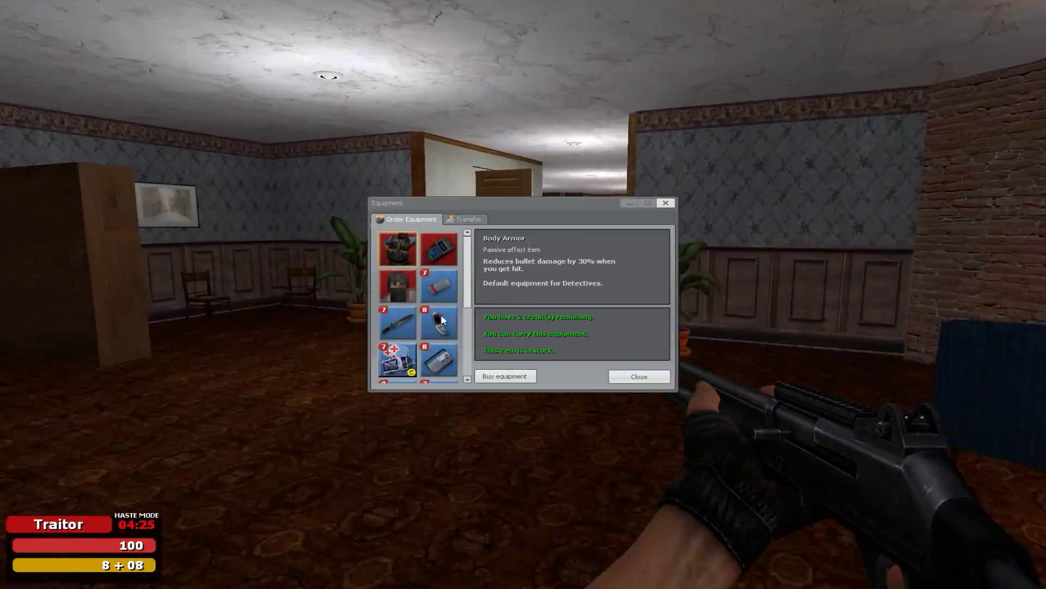
pyautogui.click(396, 334)
pyautogui.click(500, 377)
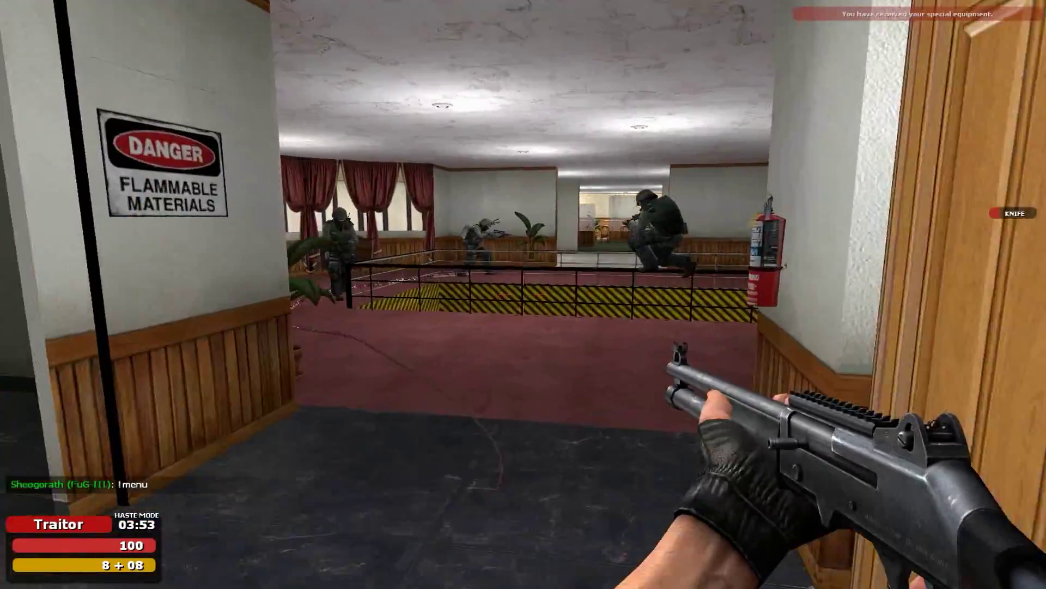